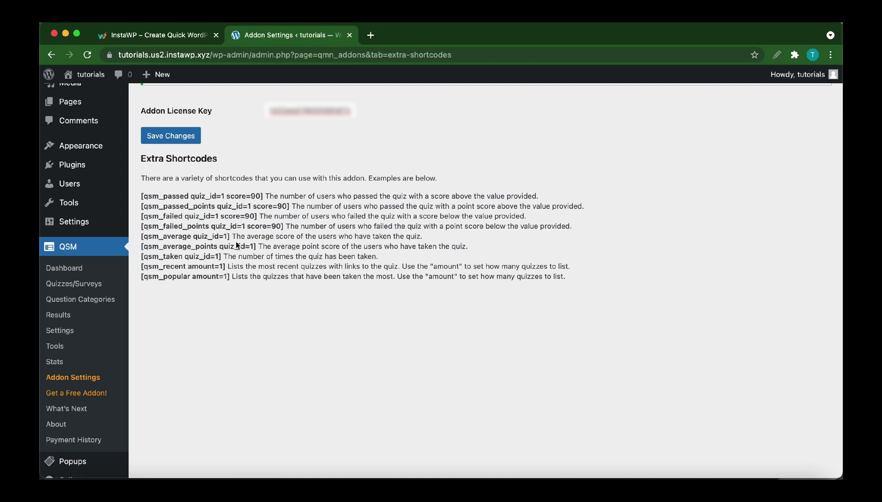
Check the licence Success notice, then open Quizzes/Surveys in a new browser tab
scroll(219, 246, up, 3)
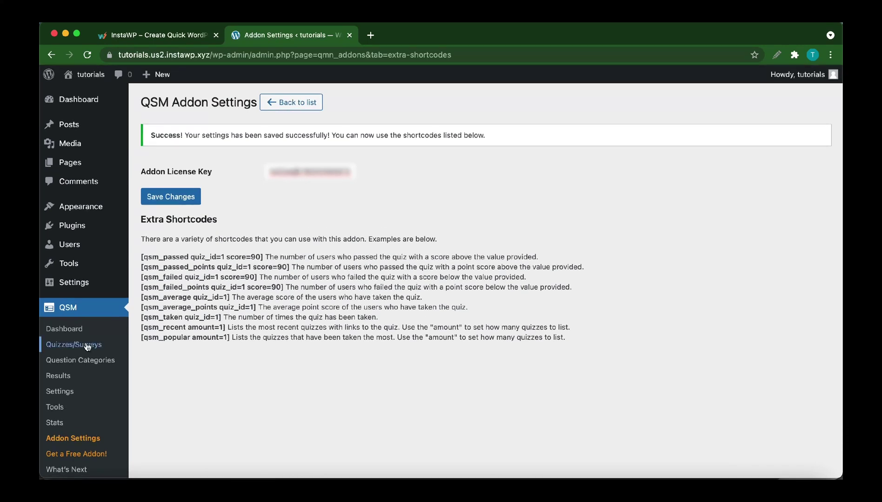
right_click(110, 345)
click(117, 346)
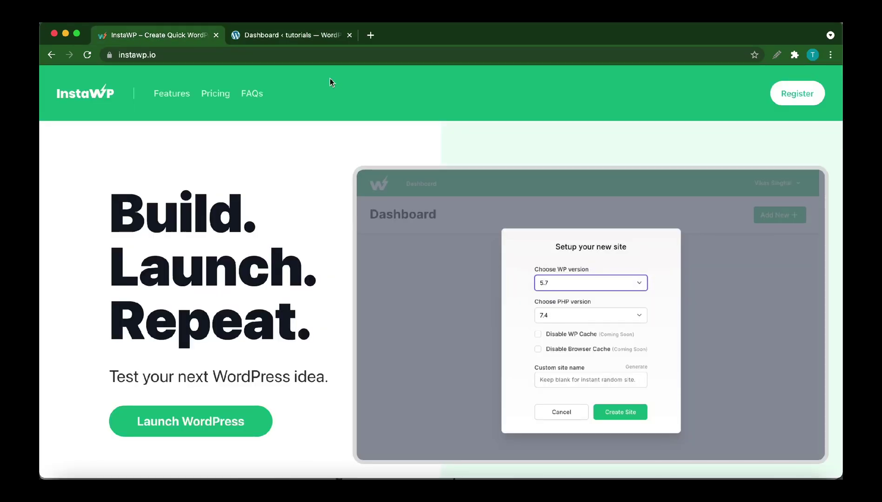
Skim the InstaWP homepage's features, pricing and FAQ, then return to the tutorials Dashboard tab
scroll(364, 158, down, 15)
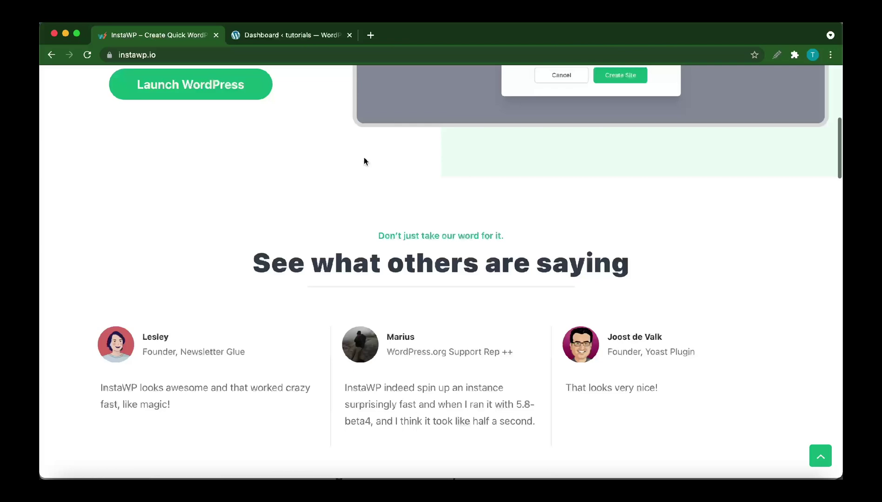
scroll(364, 161, down, 20)
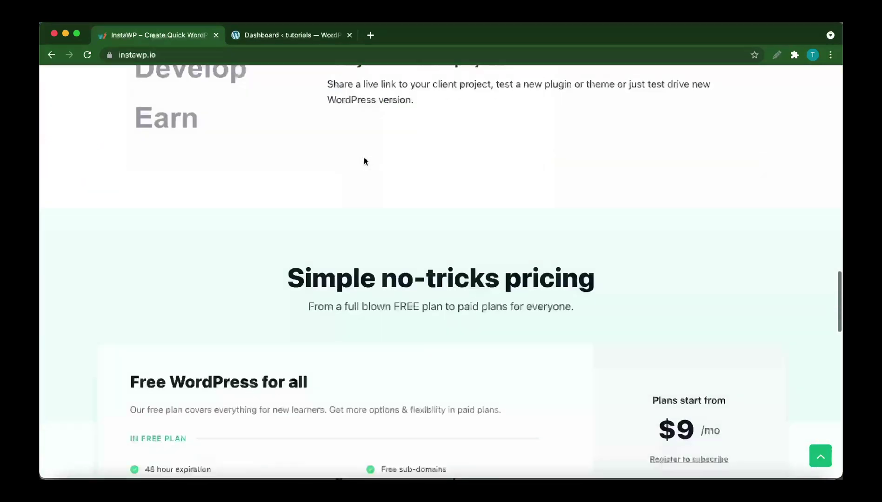
scroll(364, 161, down, 5)
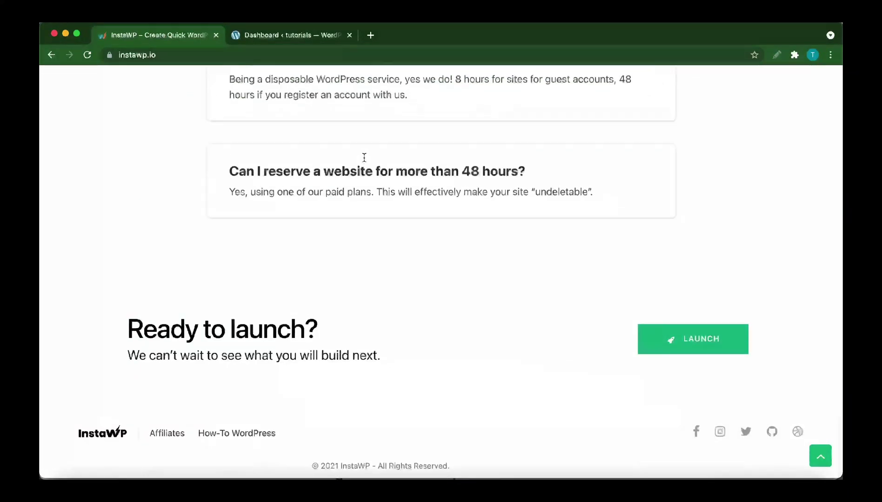
scroll(364, 161, up, 20)
scroll(364, 160, up, 15)
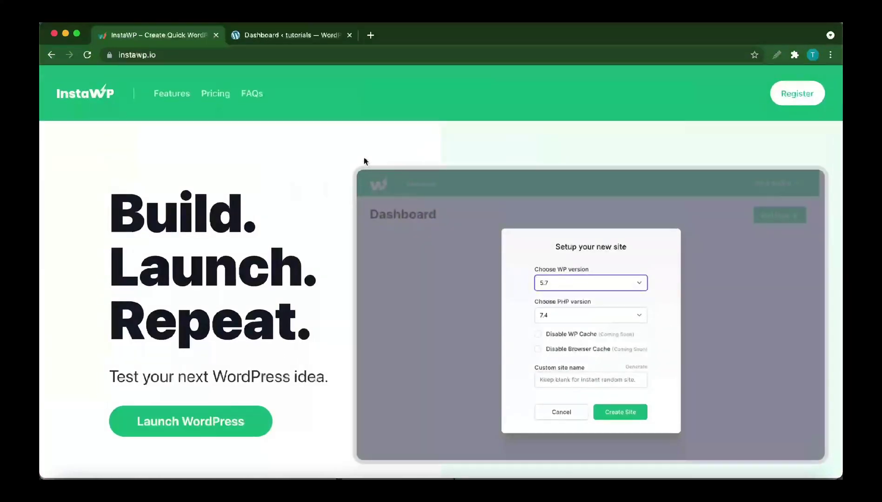
click(285, 35)
Open the QSM plugin dashboard from the admin sidebar
mouse_move(66, 346)
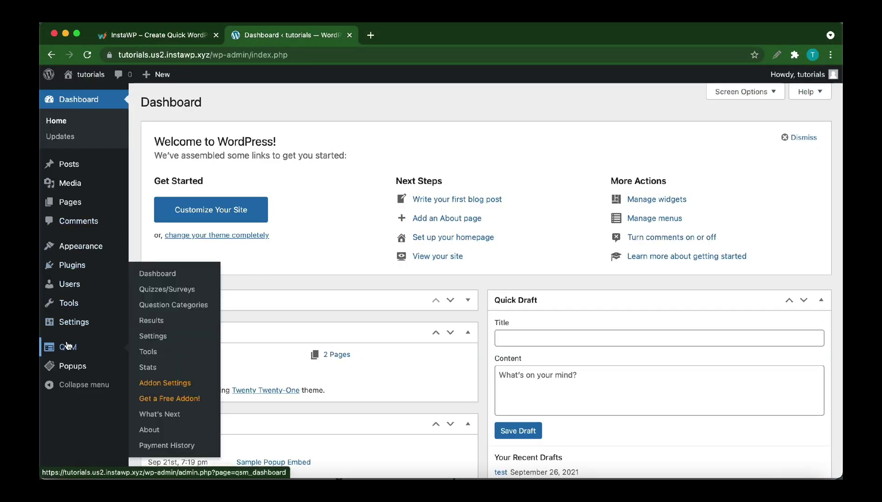
click(67, 346)
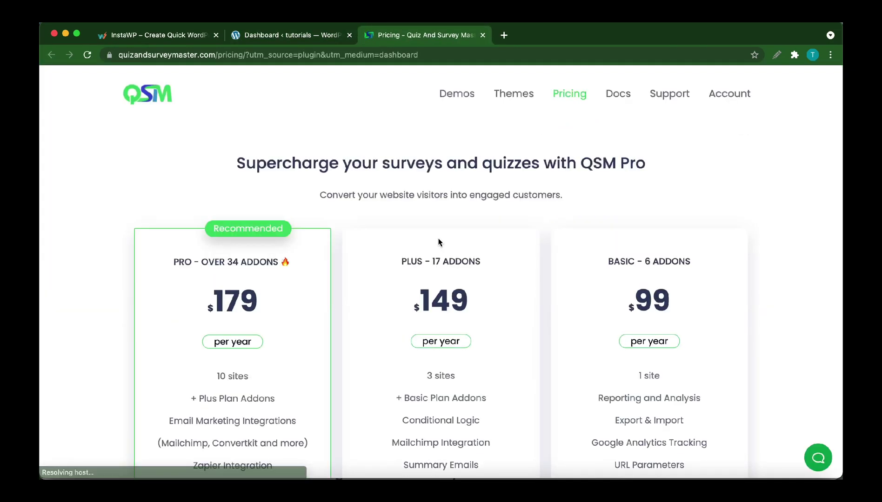
Scroll the pricing plans down to individual addons and open the full add-ons catalogue
scroll(388, 282, down, 1)
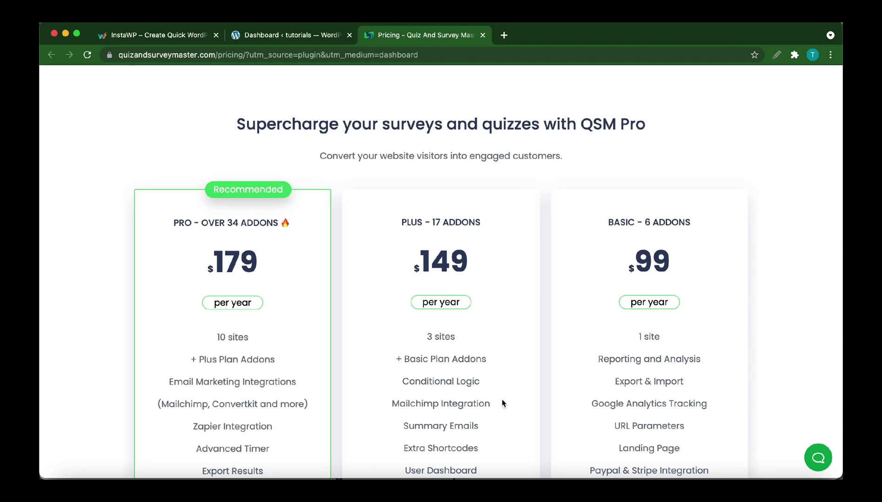
scroll(502, 403, down, 15)
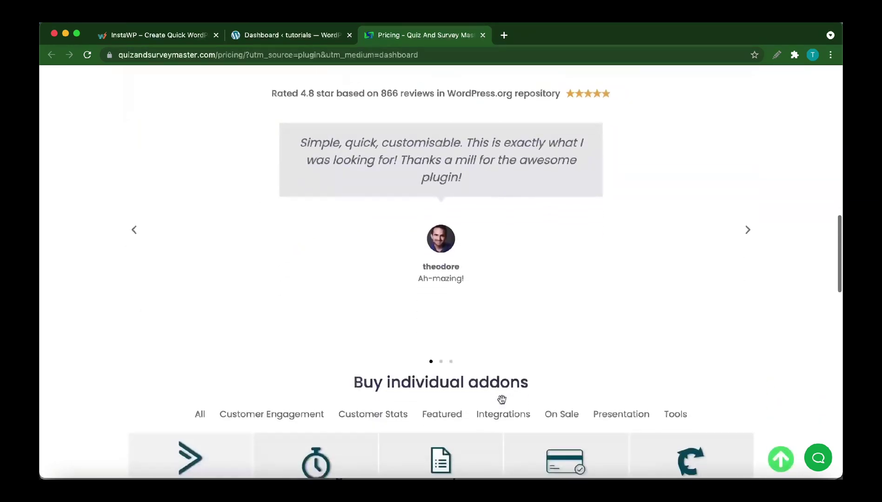
scroll(501, 400, down, 5)
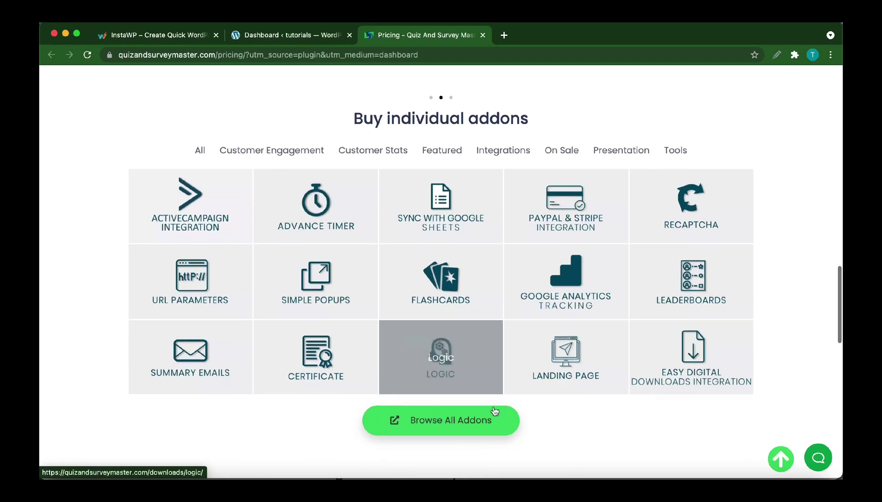
click(469, 428)
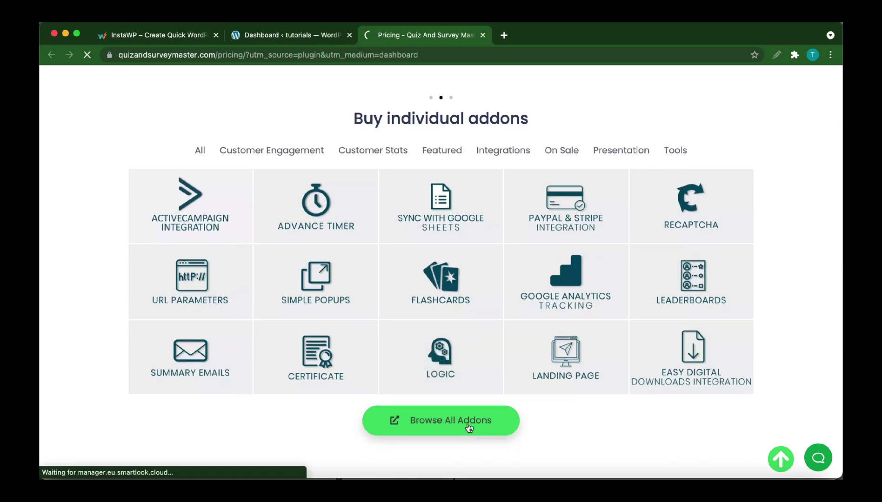
Find Extra Shortcodes in the add-ons catalogue and open its product page
scroll(469, 429, down, 5)
scroll(469, 428, down, 5)
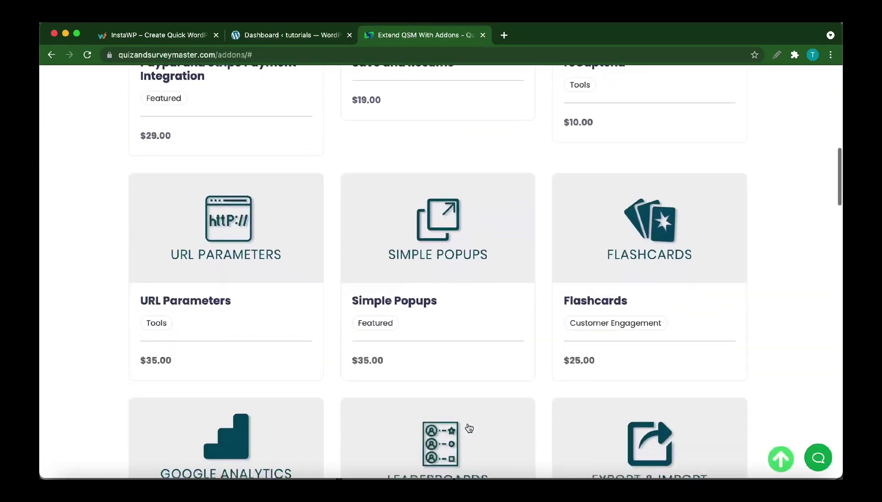
scroll(469, 428, down, 7)
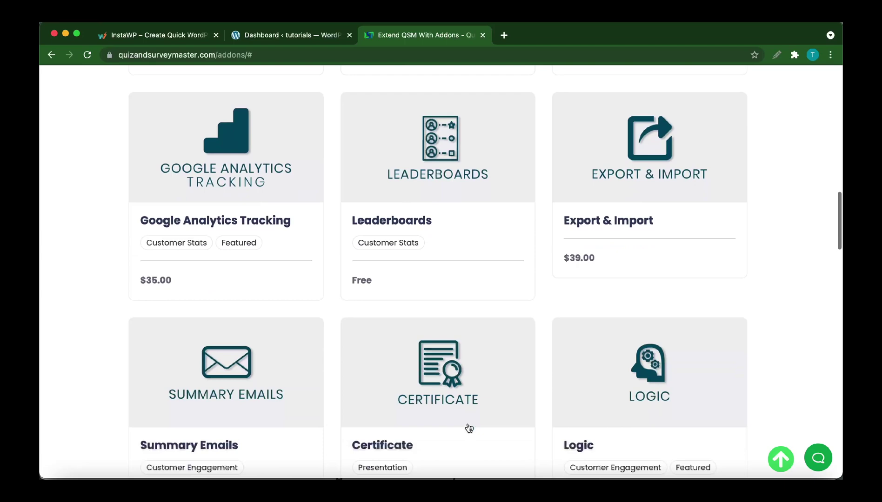
scroll(469, 429, down, 7)
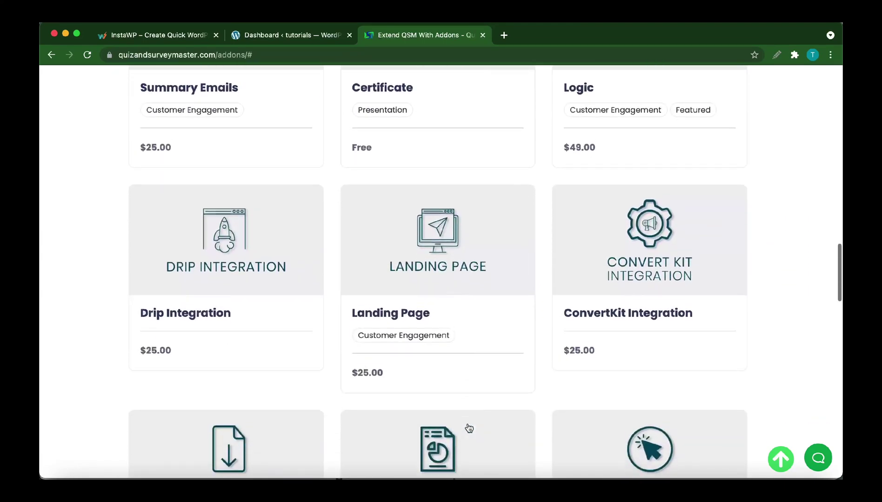
scroll(468, 429, down, 7)
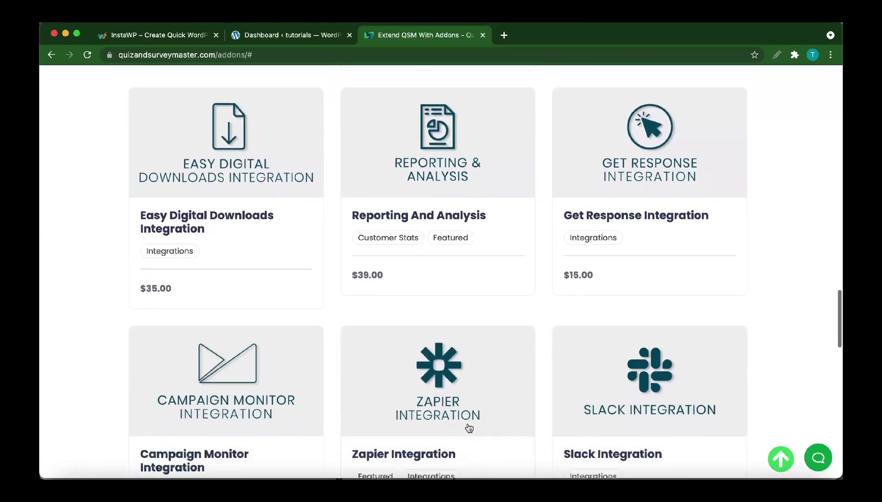
scroll(469, 429, down, 7)
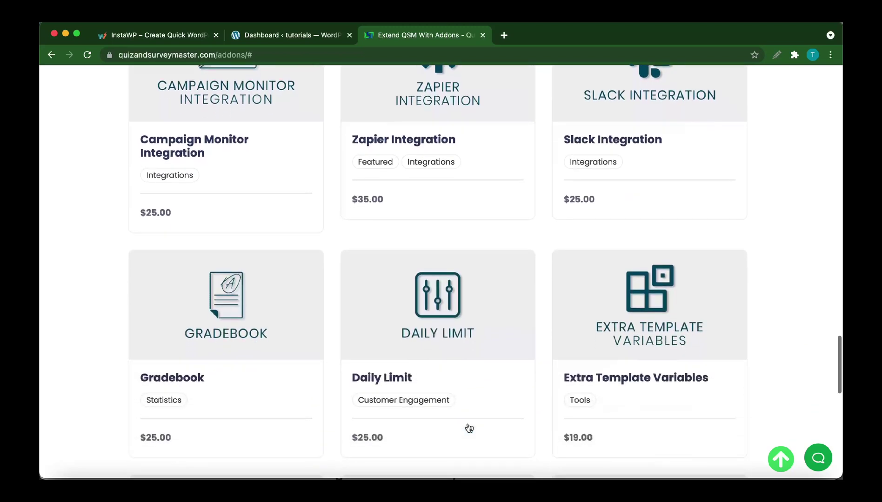
scroll(468, 428, down, 5)
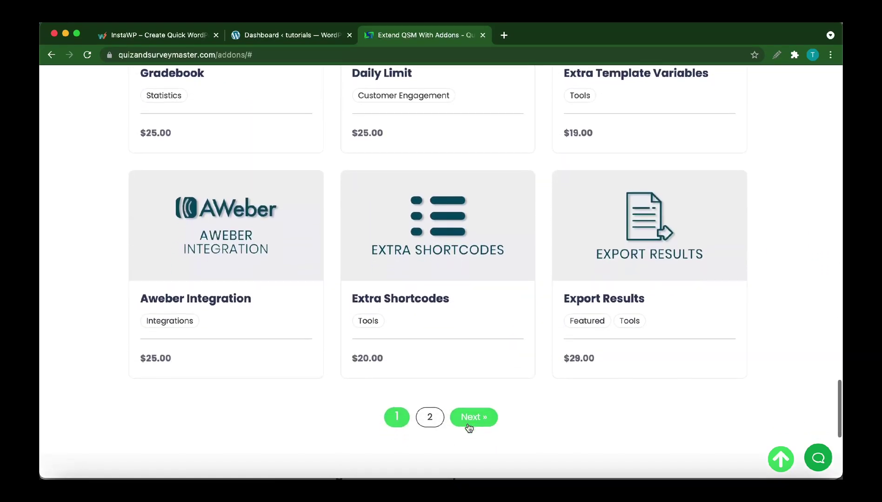
mouse_move(447, 262)
click(452, 264)
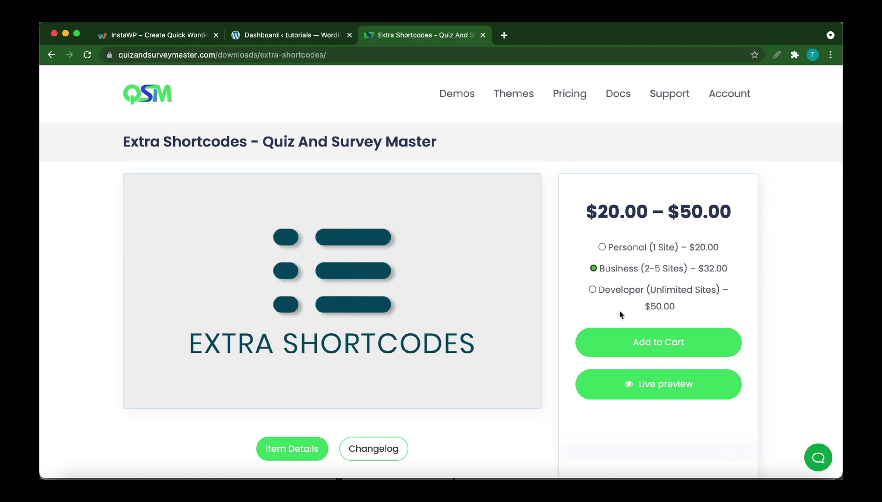
Add the Business (2-5 Sites) Extra Shortcodes licence to the cart, review checkout, then close that tab
click(629, 349)
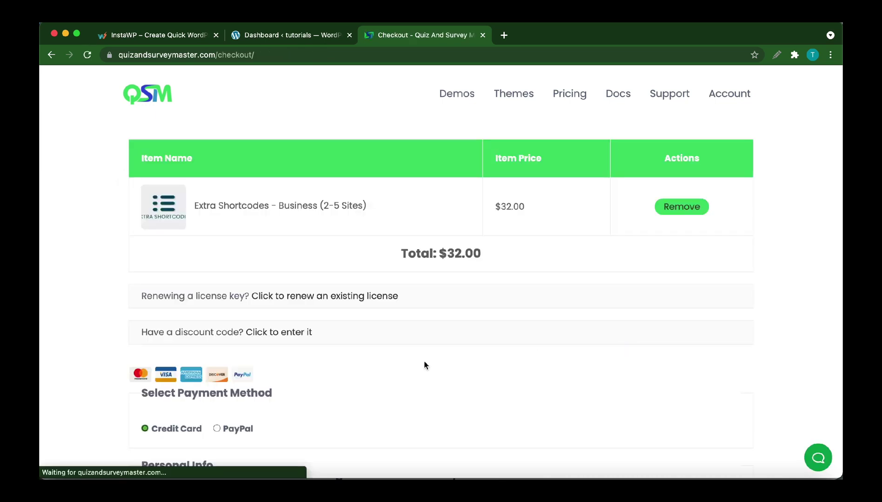
scroll(424, 366, down, 10)
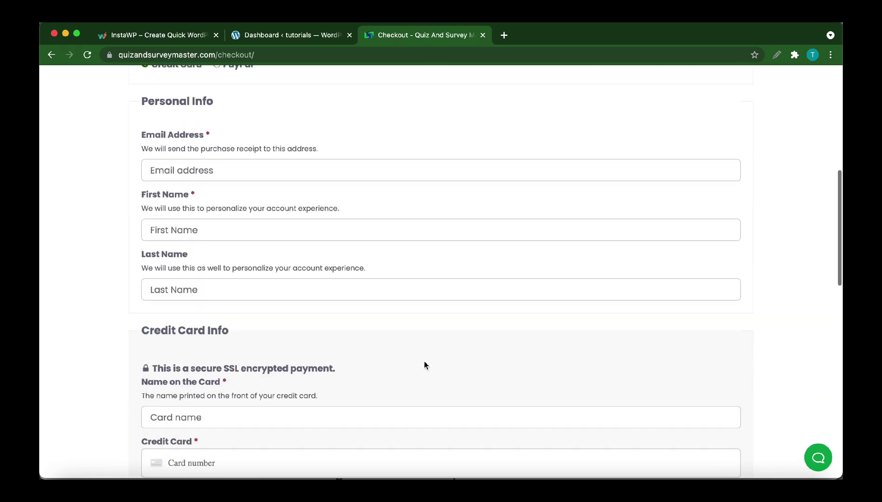
scroll(424, 365, down, 4)
scroll(424, 365, up, 14)
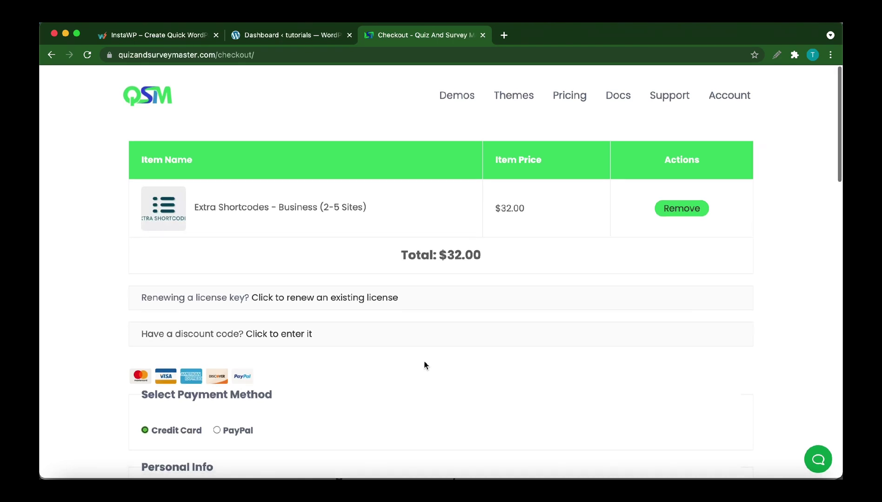
scroll(425, 366, down, 1)
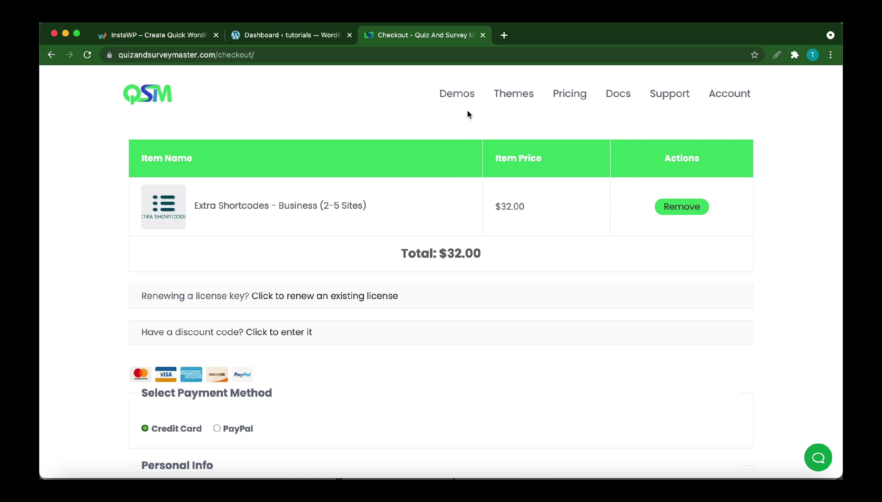
click(482, 35)
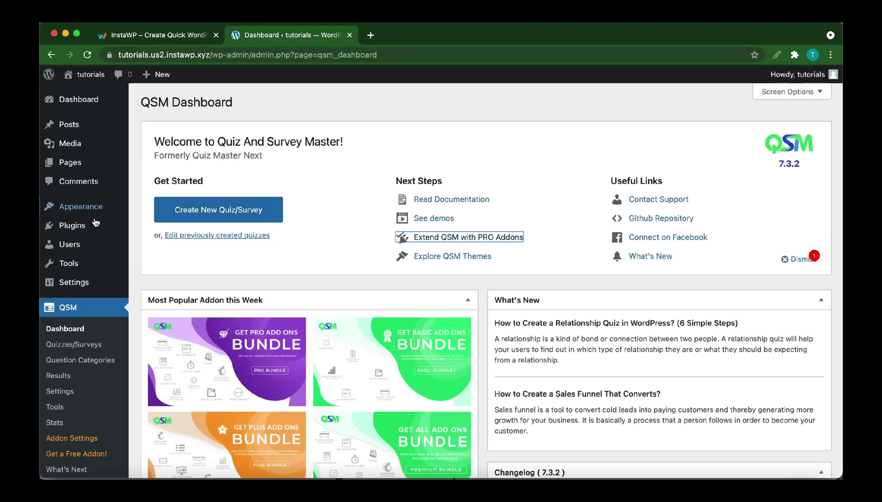
Upload qsm-extra-shortcodes.zip through Plugins > Add New > Upload Plugin and install it
mouse_move(95, 225)
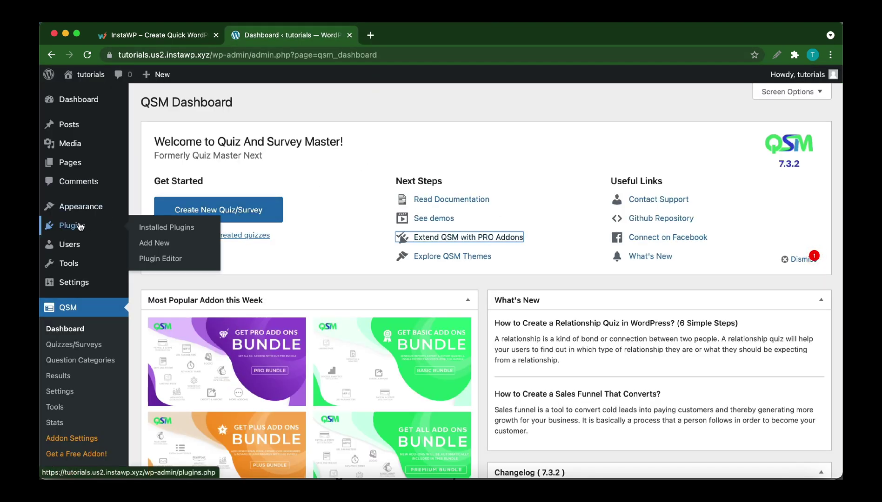
click(153, 246)
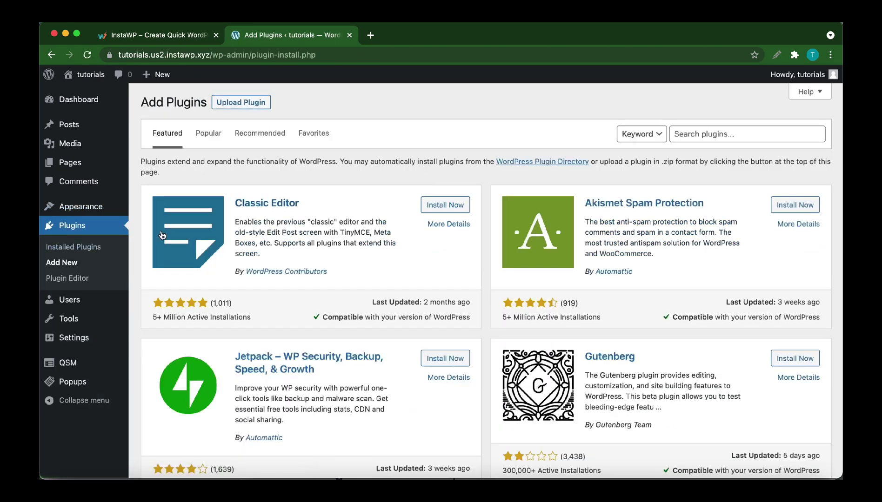
click(240, 106)
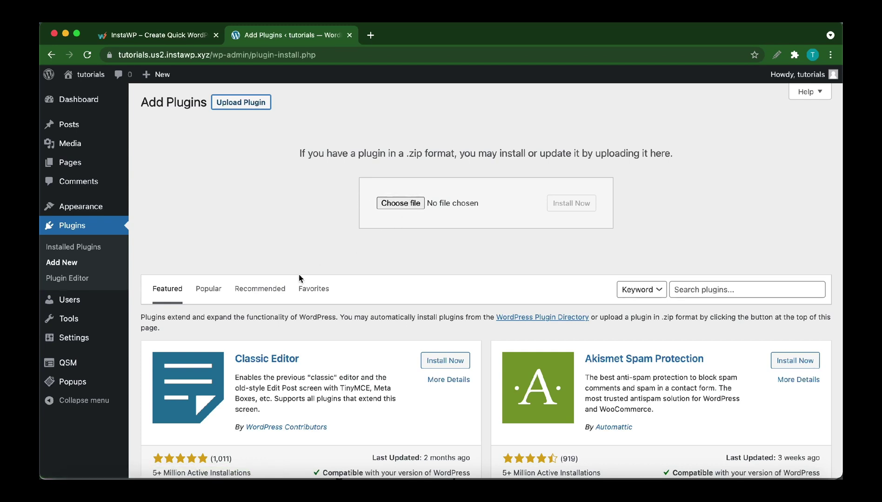
click(67, 484)
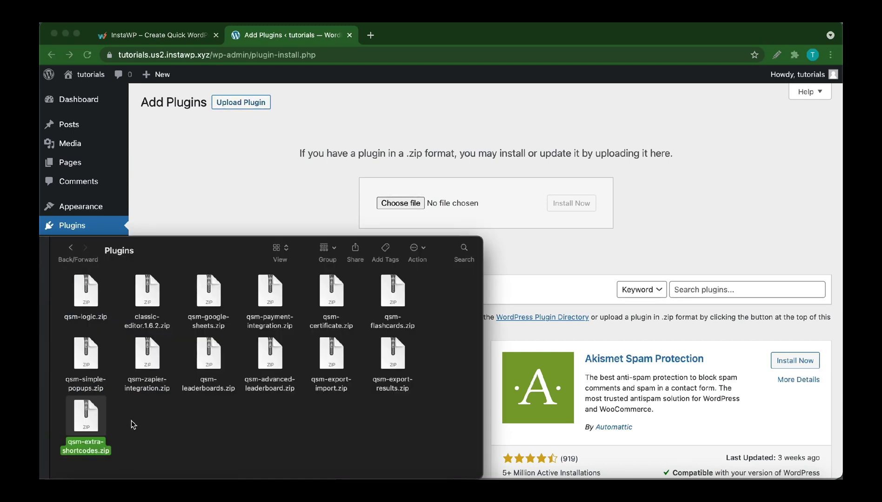
drag(92, 429, 408, 203)
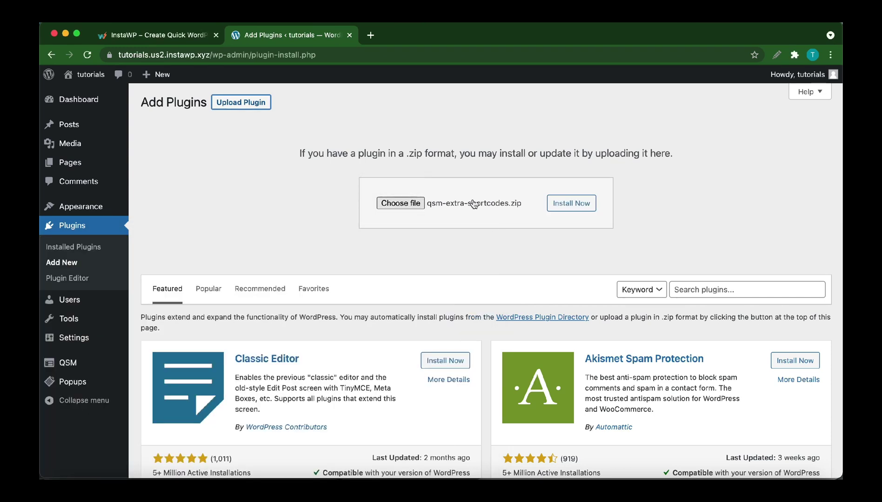
click(584, 206)
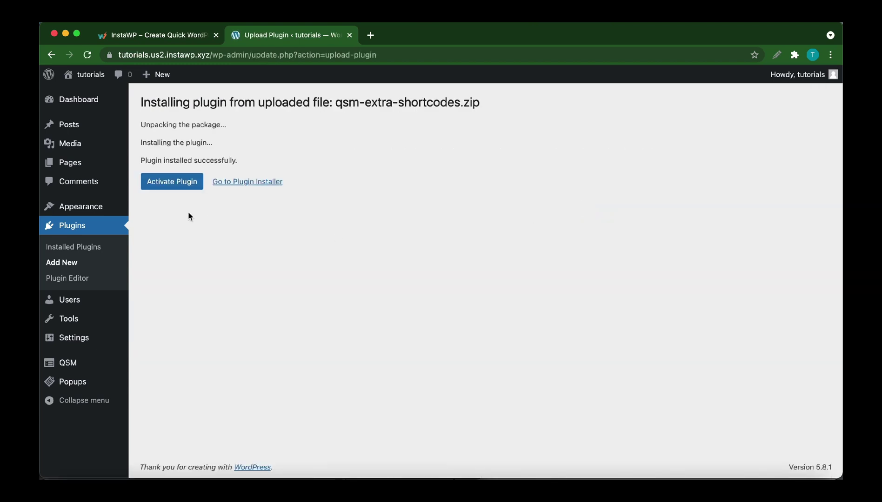
Activate the newly installed QSM - Extra Shortcodes 2.0.2 plugin
click(159, 190)
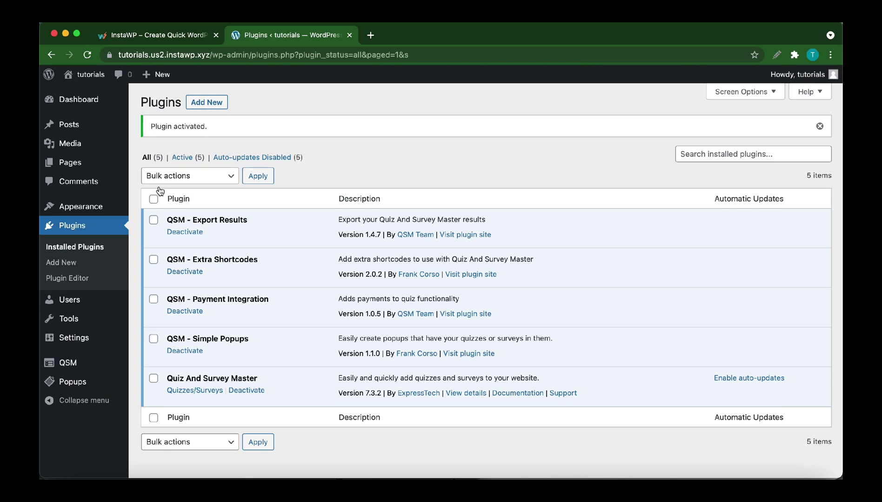
Go to QSM Addon Settings and open the Extra Shortcodes settings tab
mouse_move(94, 365)
click(176, 383)
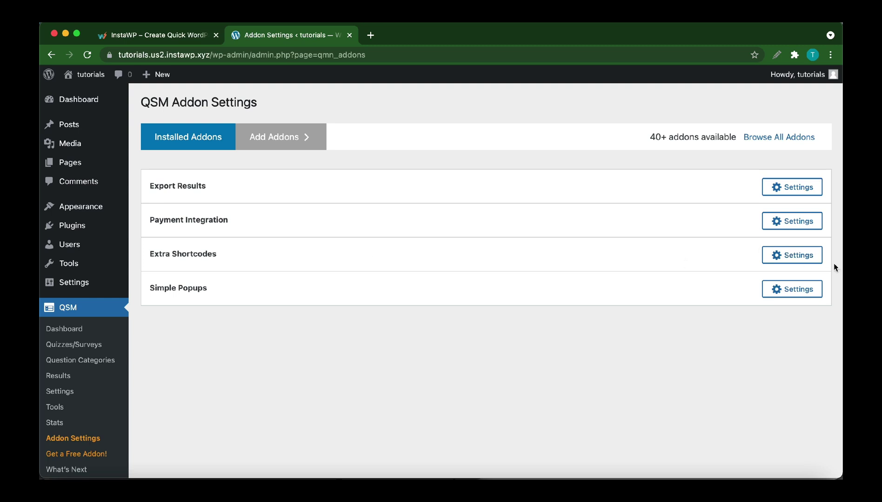
click(790, 255)
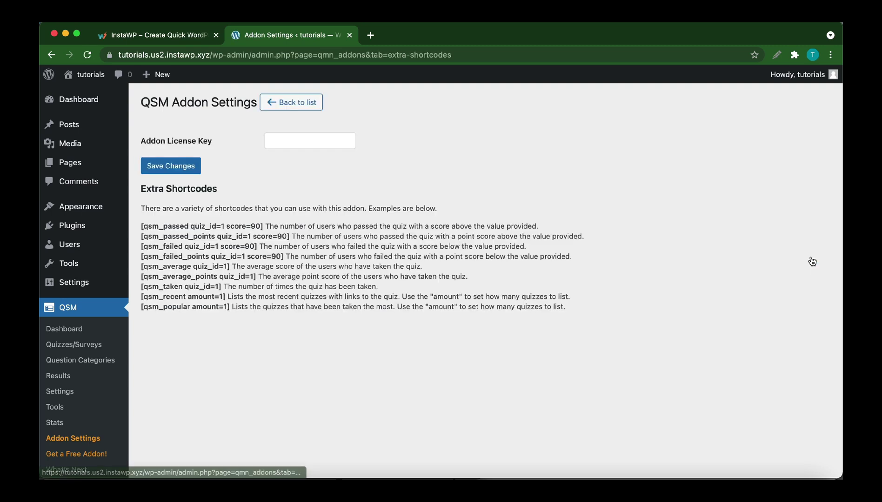
Paste the licence key into the Addon License Key field and save the changes
click(289, 139)
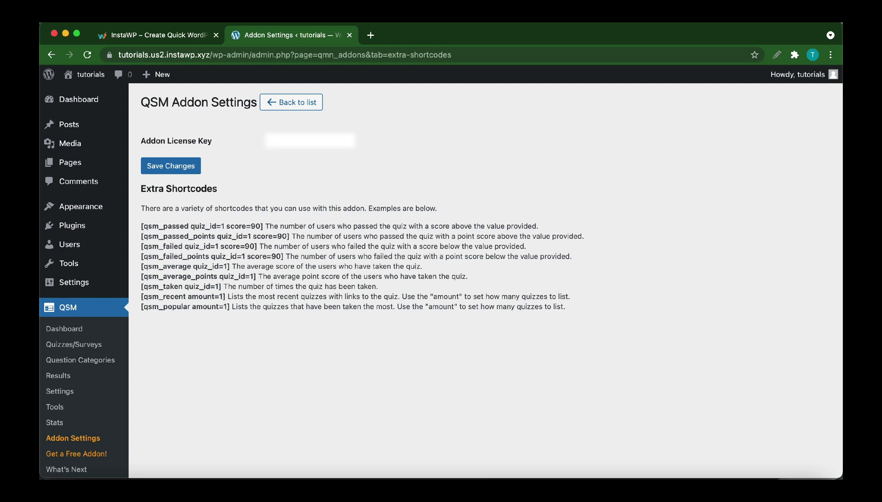
key(super+v)
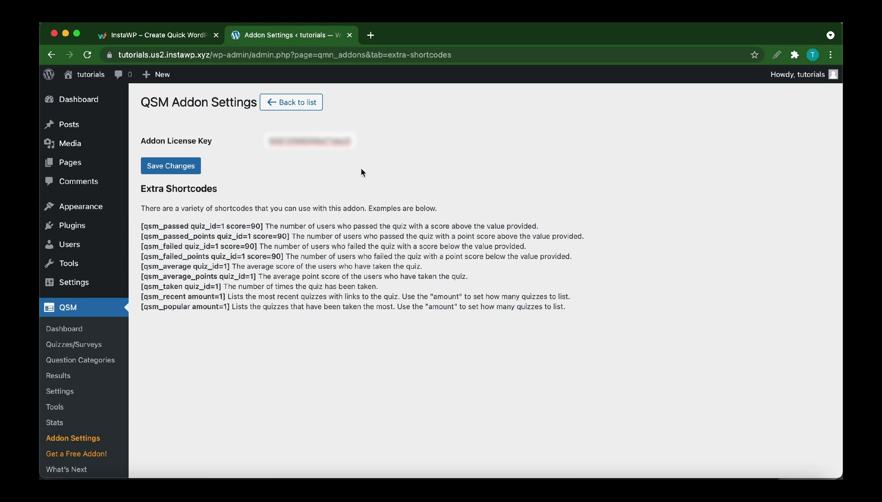
scroll(354, 175, down, 1)
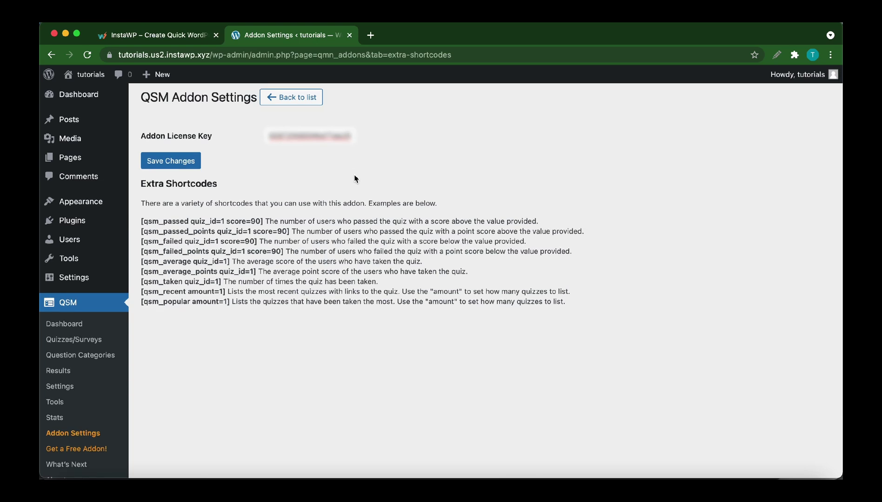
scroll(190, 163, up, 1)
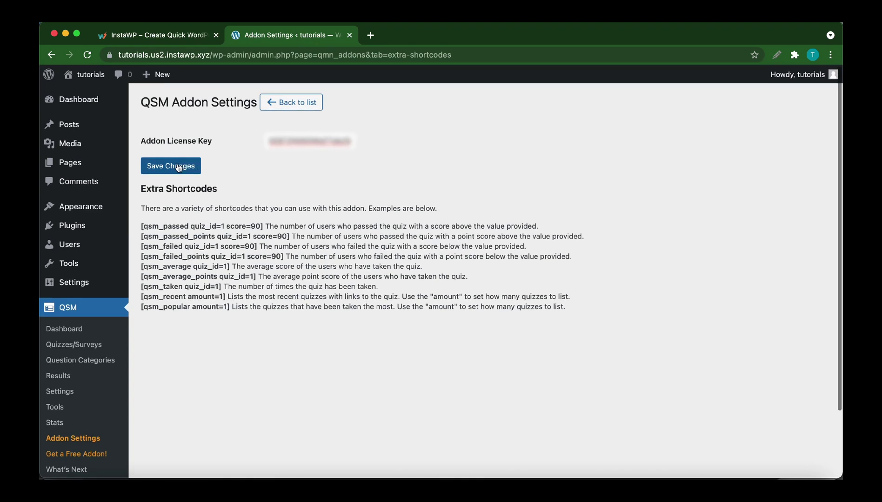
click(179, 168)
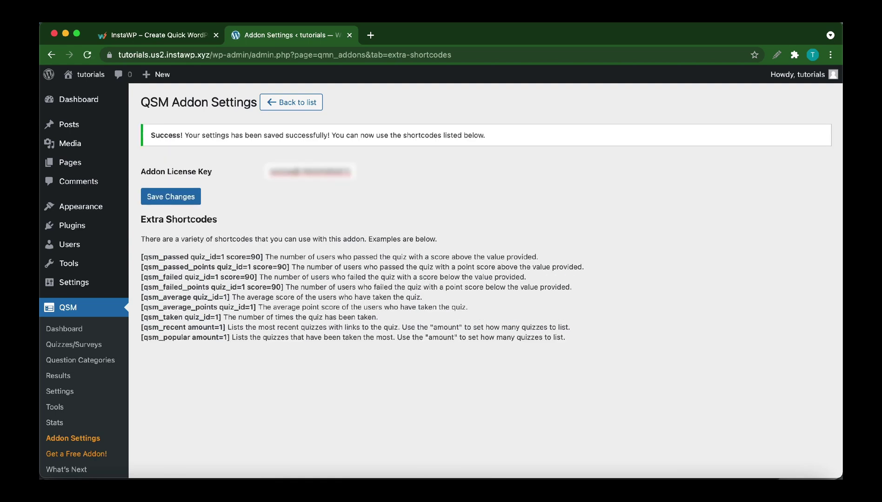
scroll(193, 270, down, 2)
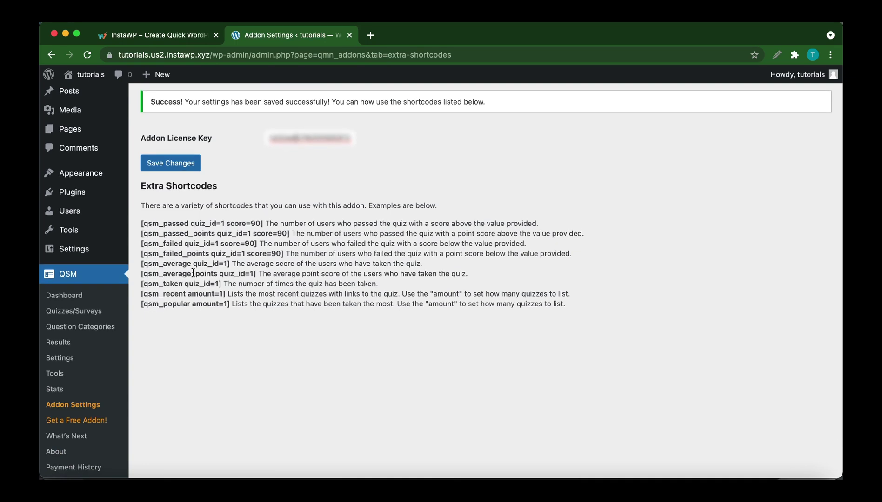
scroll(193, 273, down, 1)
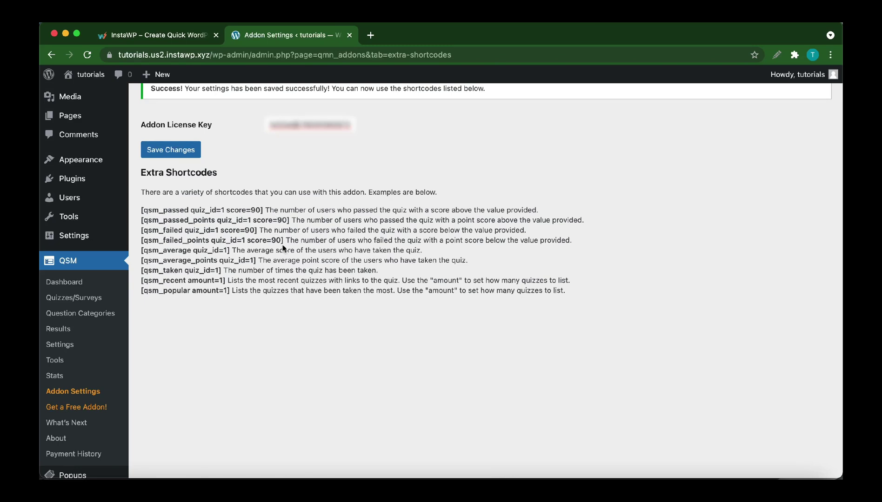
scroll(282, 248, down, 1)
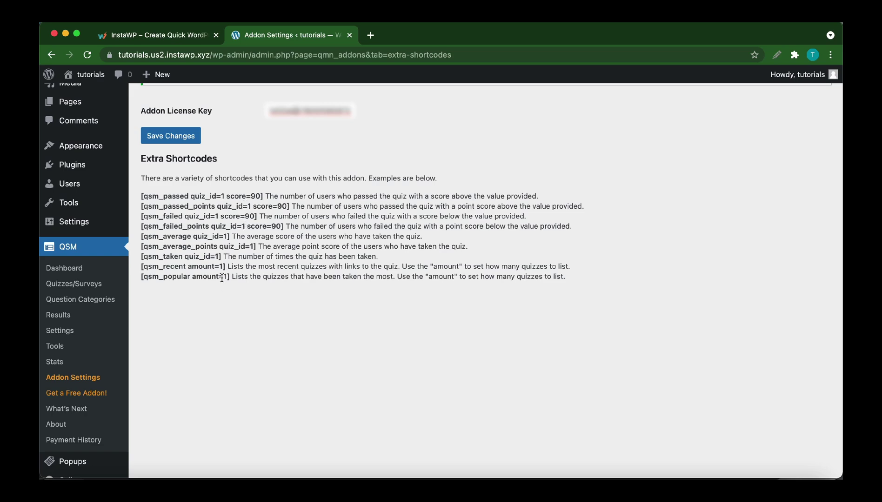
scroll(219, 245, up, 2)
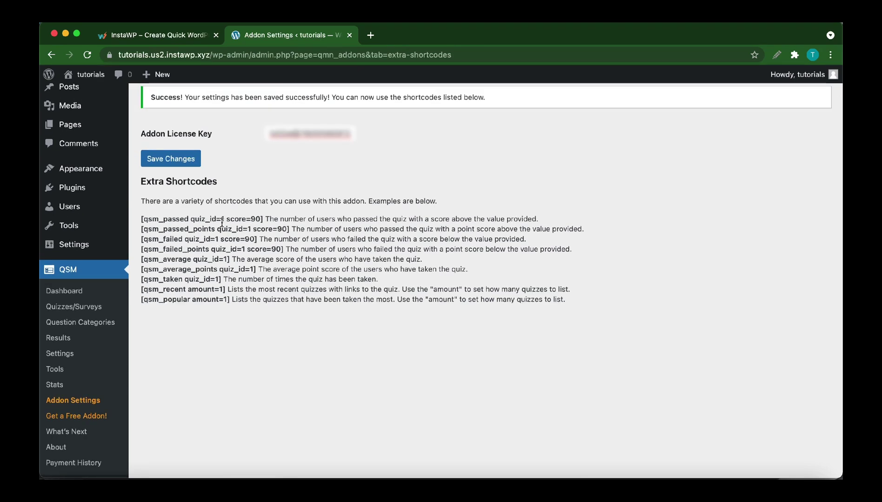
scroll(221, 222, up, 3)
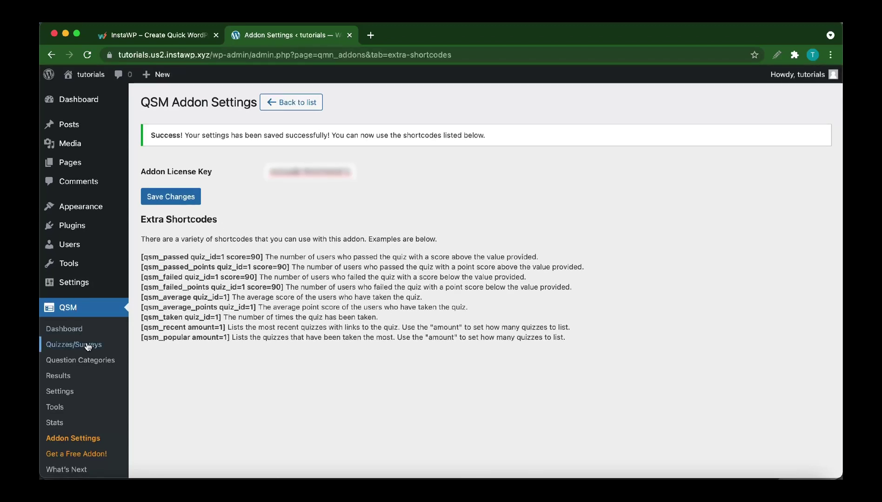
Open the Quizzes/Surveys list in a new tab and switch to it
right_click(86, 346)
click(112, 350)
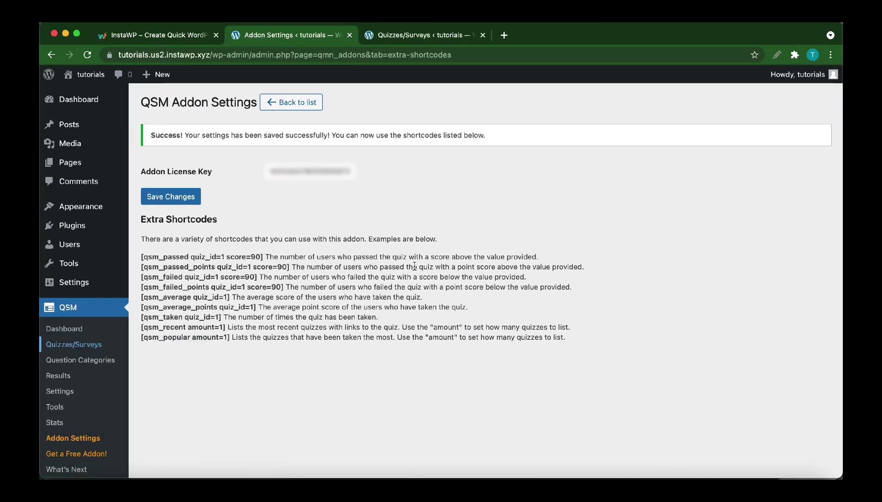
click(433, 40)
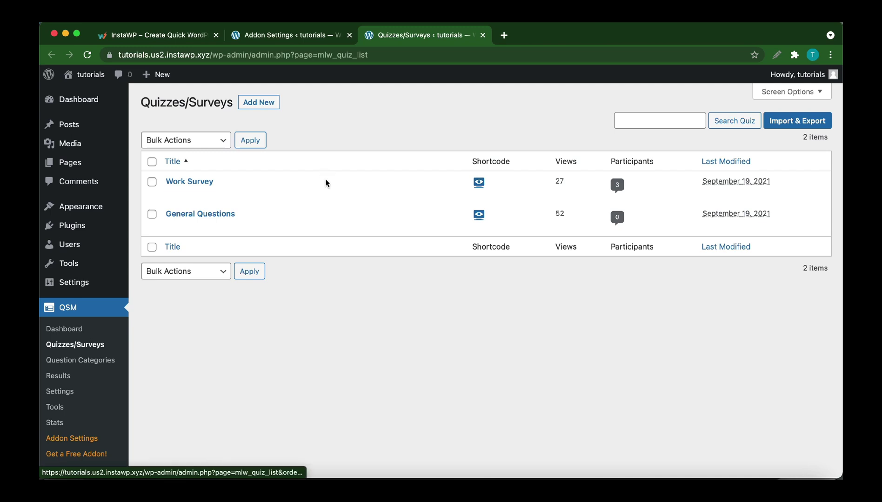
Check the Work Survey shortcode shows quiz=2, then return to the Addon Settings tab
click(480, 184)
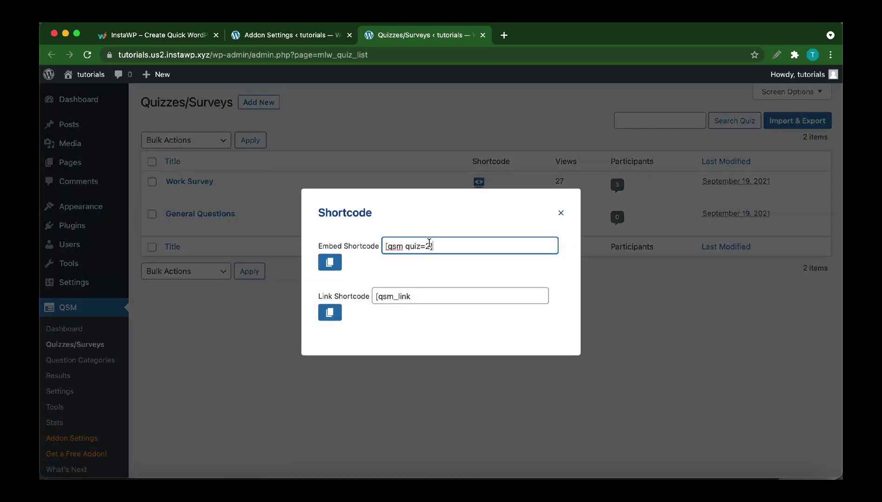
double_click(428, 245)
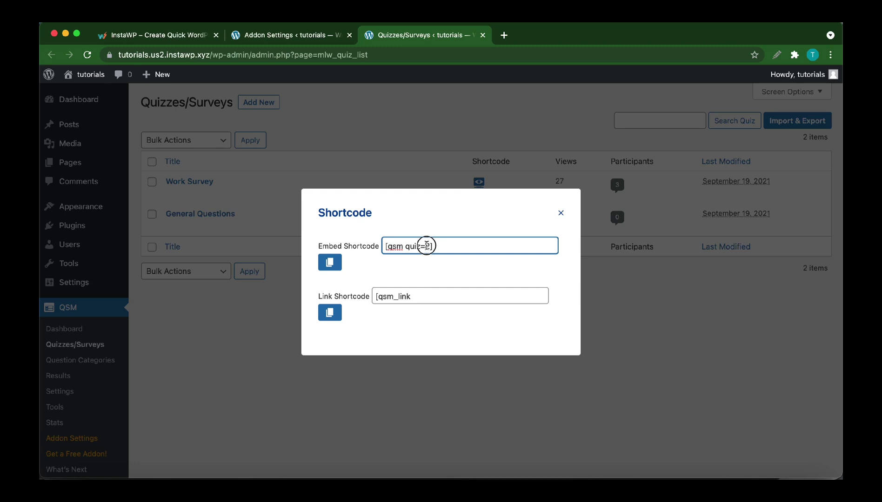
click(446, 182)
click(308, 33)
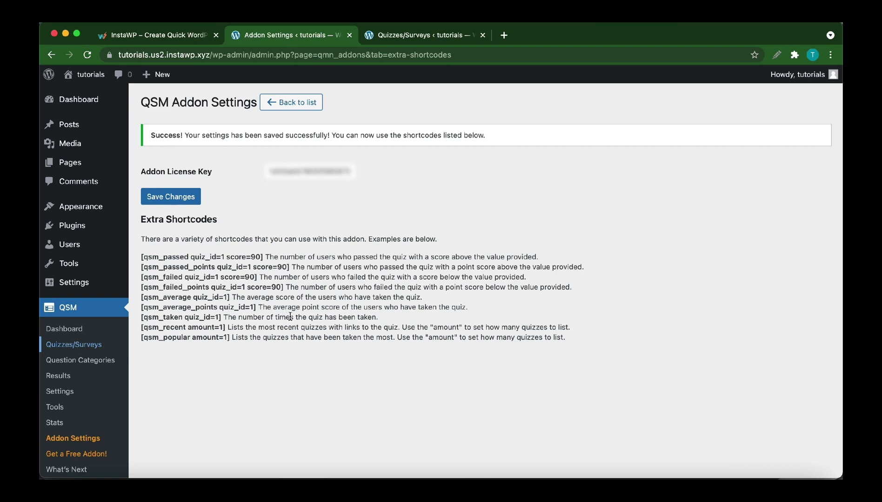
Copy the [qsm_taken quiz_id=1] example and create a new page titled 'test' with an empty paragraph
drag(222, 317, 141, 320)
key(super+c)
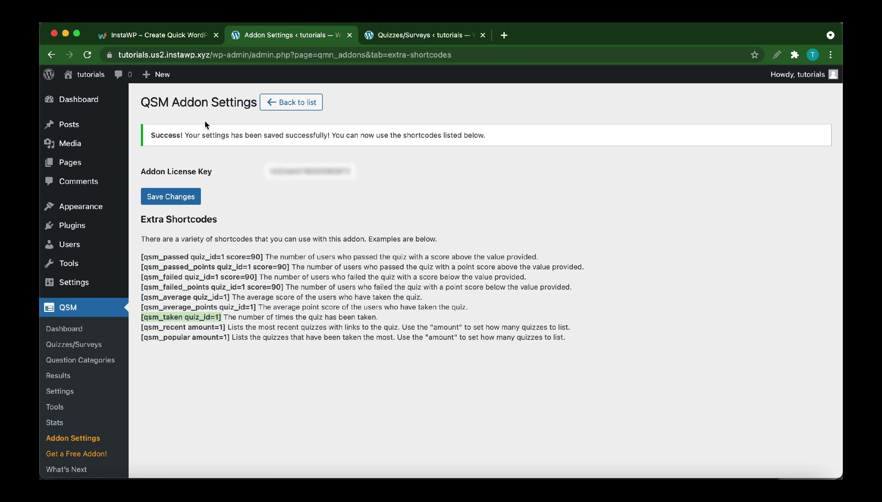
mouse_move(154, 78)
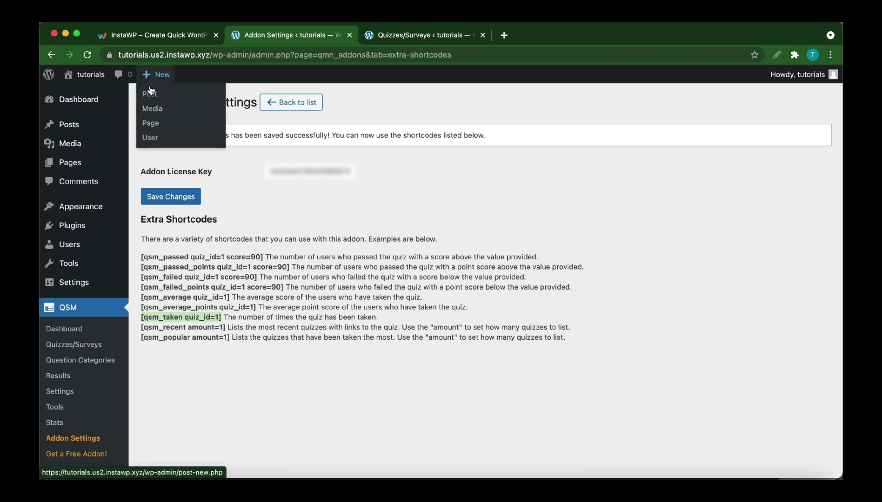
click(152, 125)
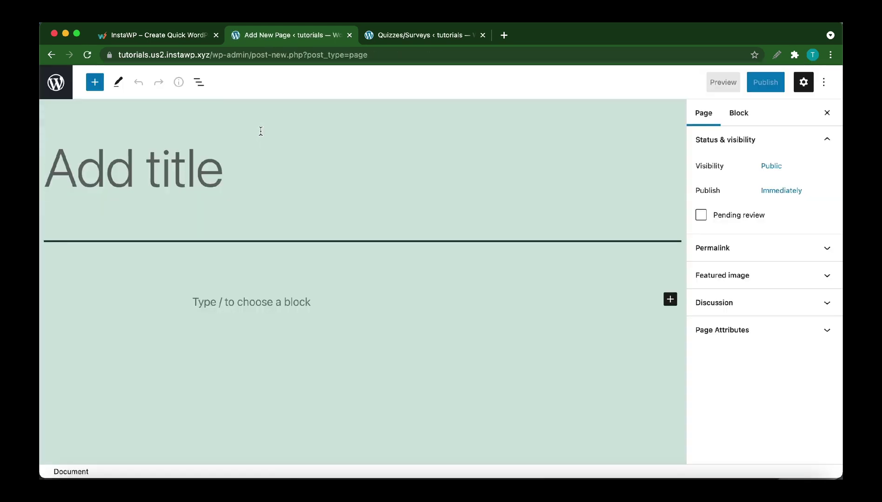
text(test)
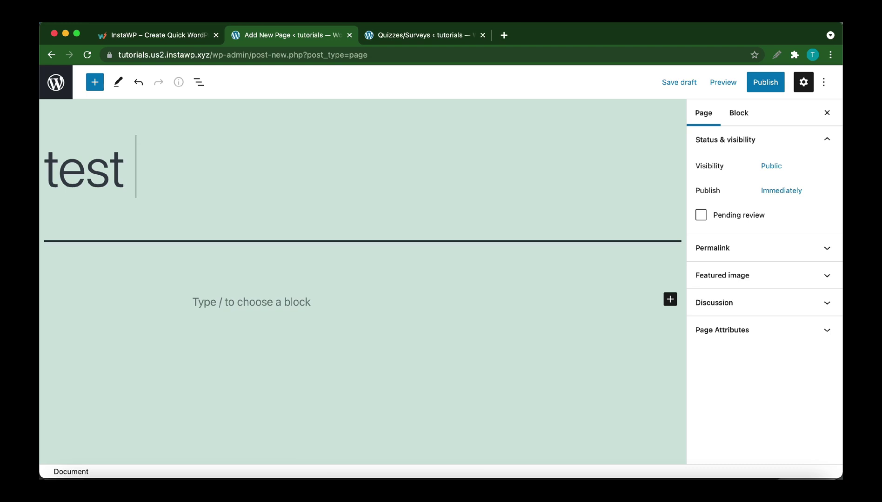
click(262, 304)
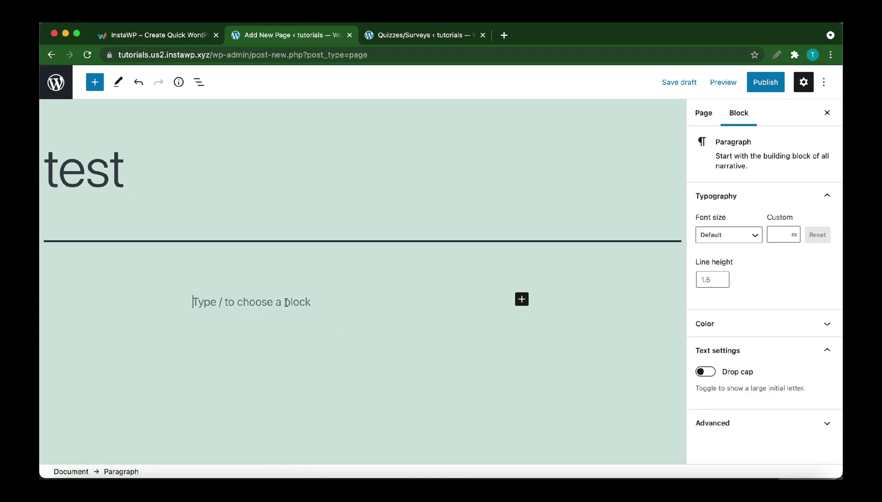
Insert a Shortcode block holding the pasted shortcode with its quiz ID changed from 1 to 2
click(520, 302)
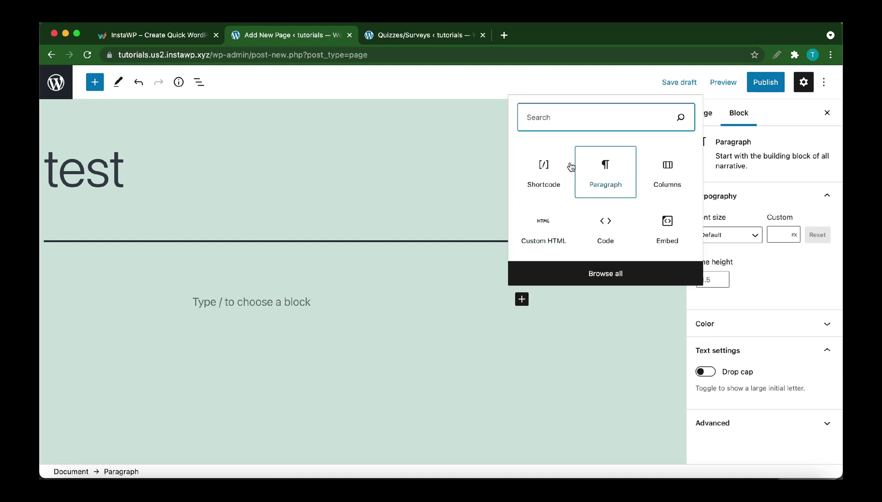
click(550, 161)
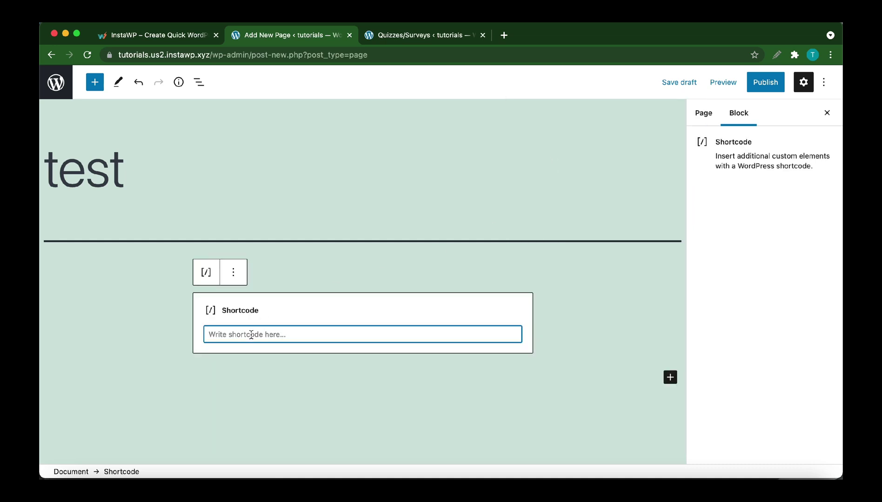
key(super+v)
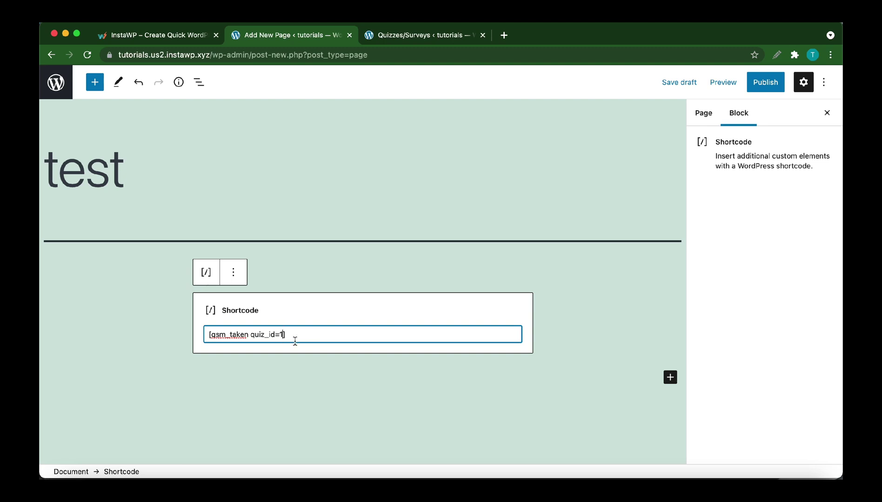
key(BackSpace)
click(721, 91)
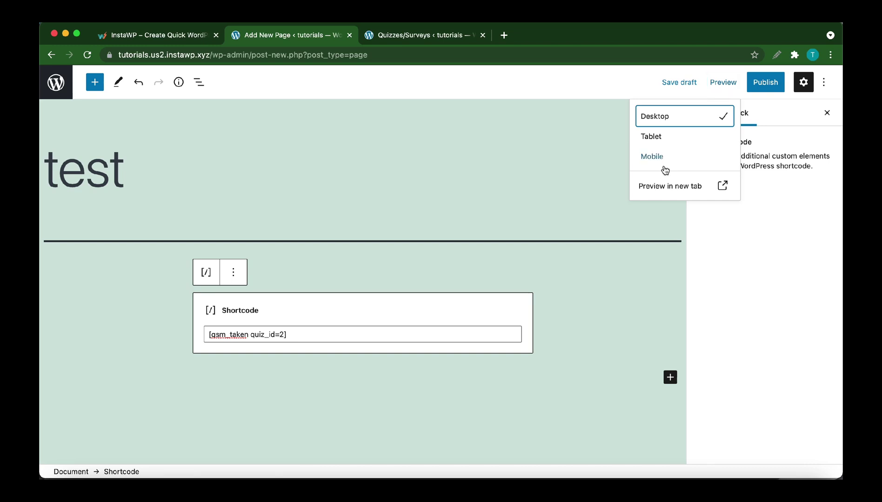
Preview the test page in a new tab, where the shortcode renders a count of 3
click(655, 185)
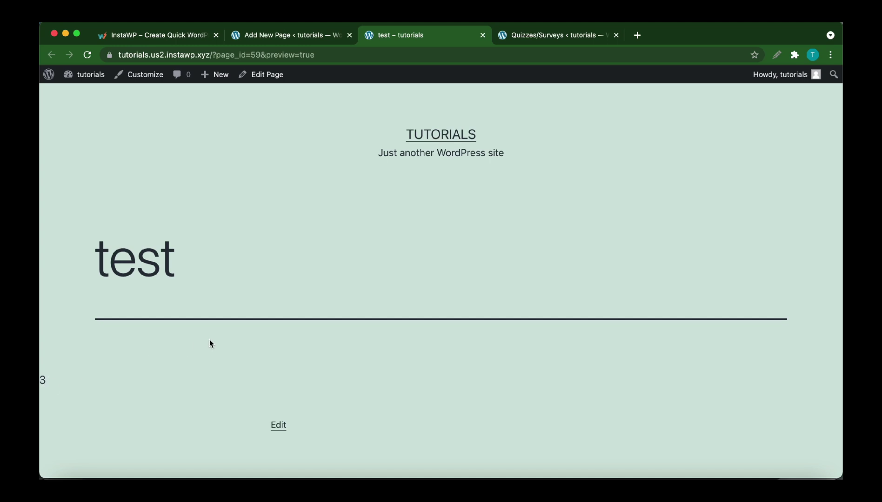
Close the preview and look up the General Questions quiz's shortcode in Quizzes/Surveys
click(294, 40)
click(388, 34)
click(484, 35)
click(440, 40)
click(479, 215)
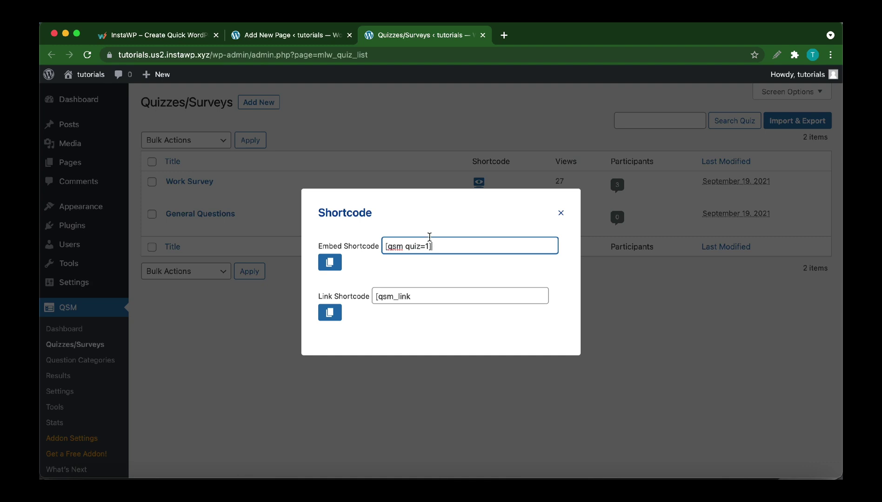
Change the shortcode to quiz_id=1 and preview the page in a new tab, showing 0
click(328, 38)
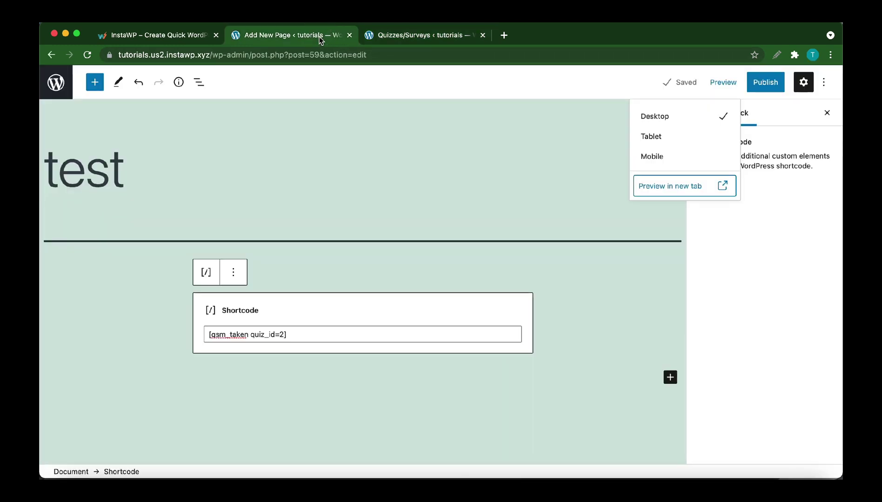
click(284, 334)
key(BackSpace)
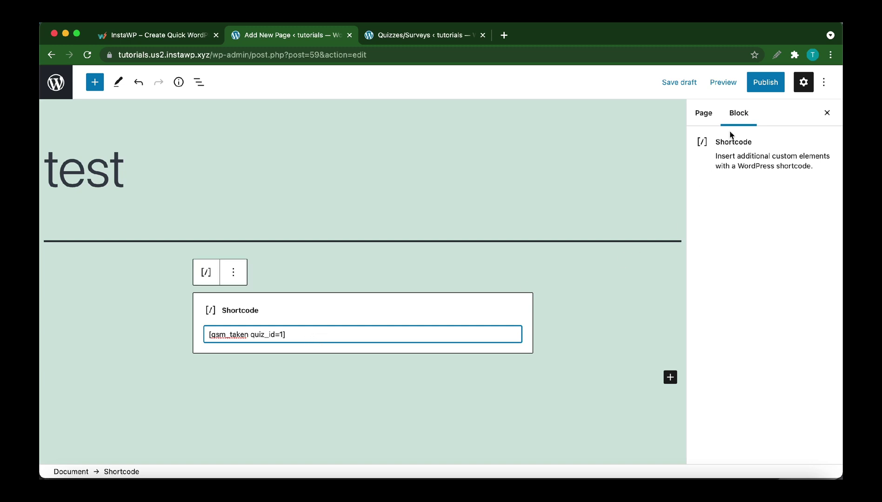
click(722, 92)
click(661, 186)
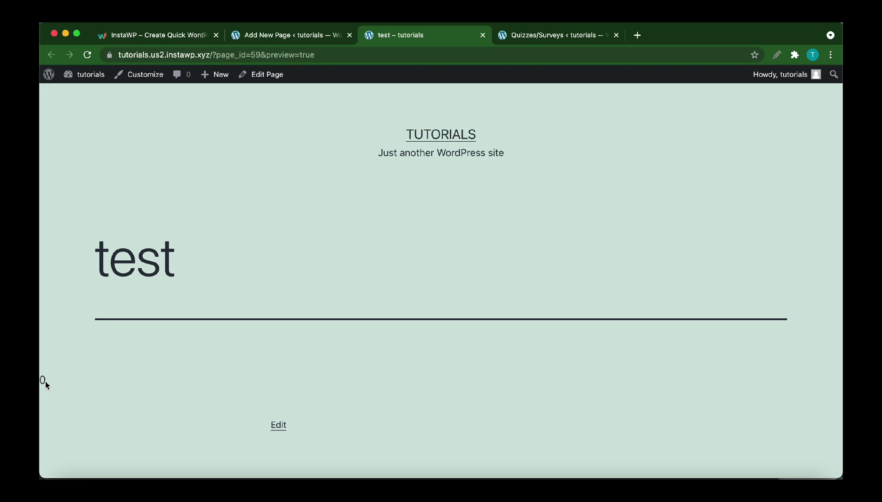
click(331, 35)
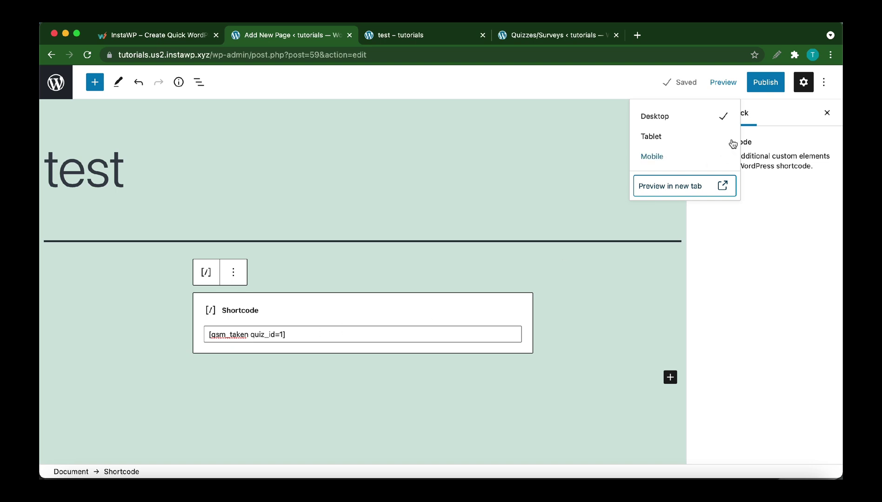
Publish the test page, confirming in the pre-publish panel
click(745, 235)
click(769, 93)
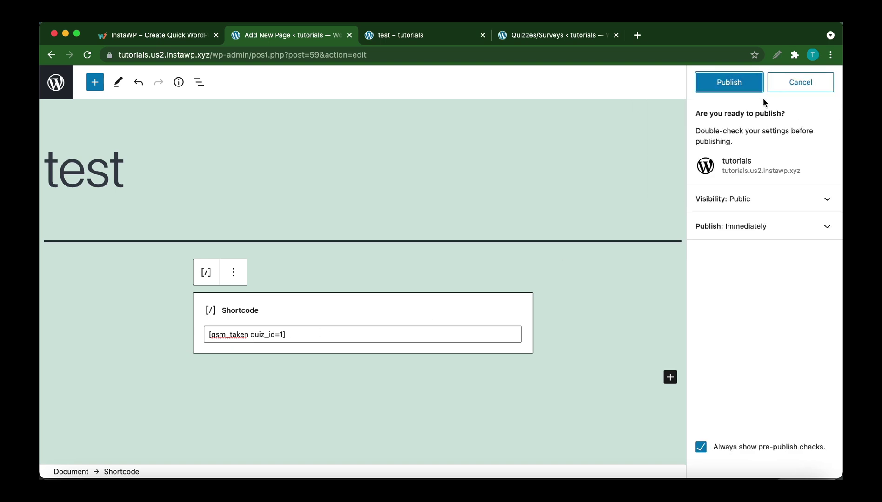
click(740, 87)
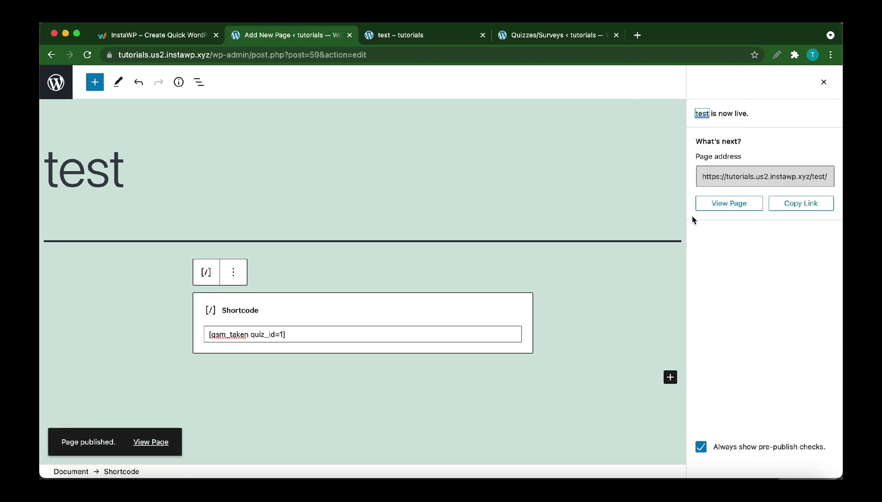